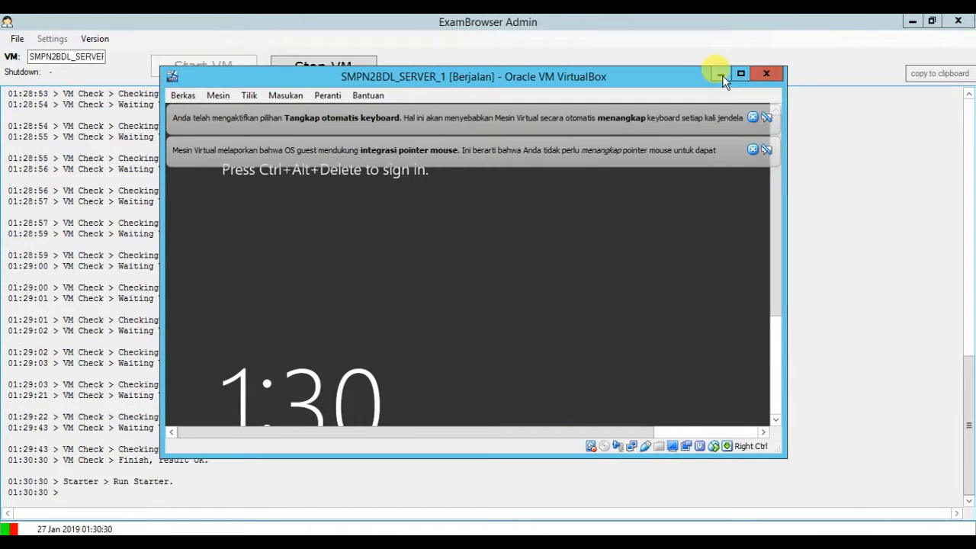
# Minimize the virtual machine window, agree to continue after the server checks, and dismiss the Chrome data directory warning
pyautogui.click(720, 75)
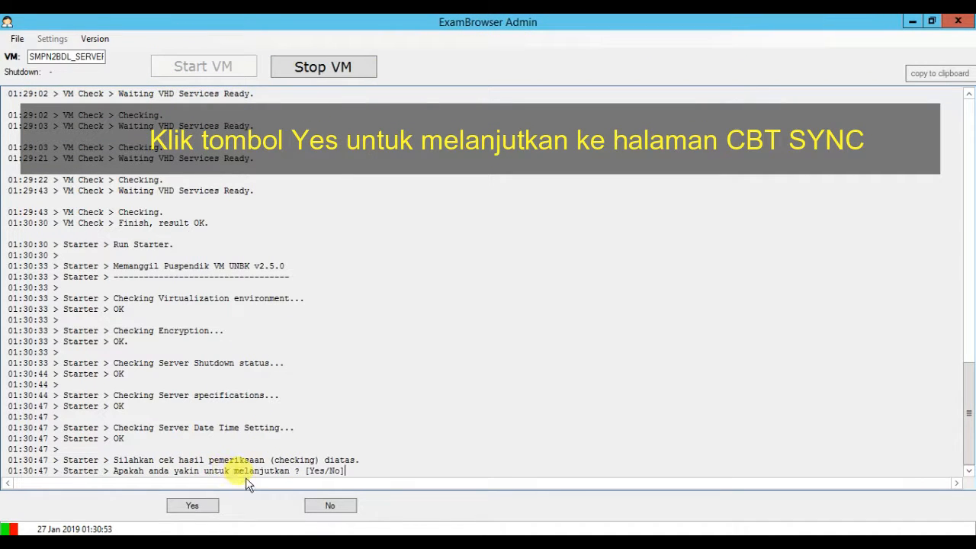
pyautogui.click(194, 506)
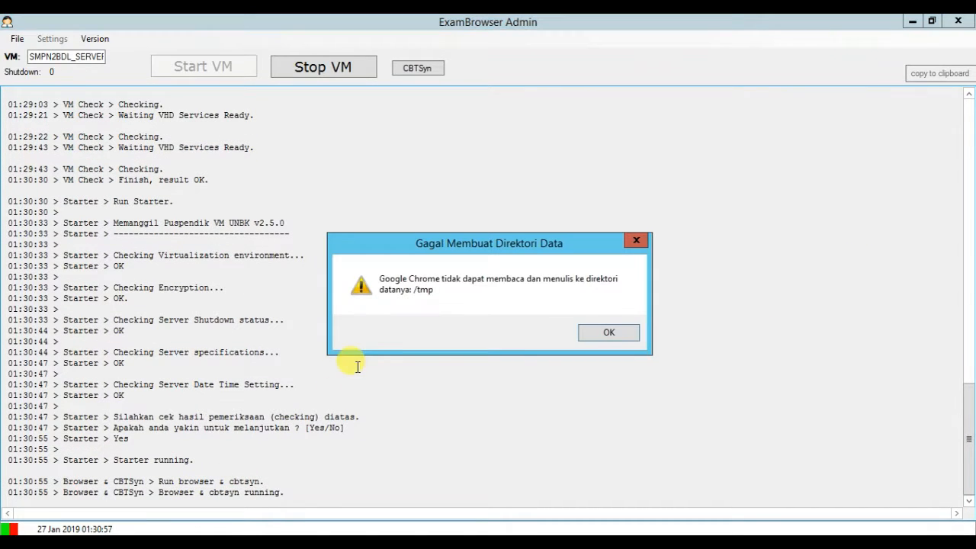
pyautogui.click(586, 335)
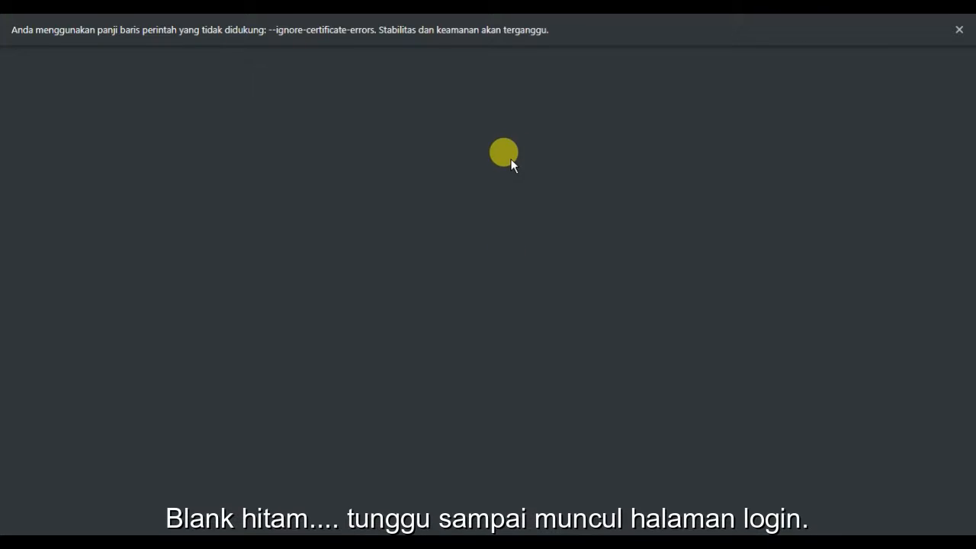
# Dismiss the browser's command-line flag notice, install the offered CBT Sync update, and close CBT Tools after patching
pyautogui.click(958, 30)
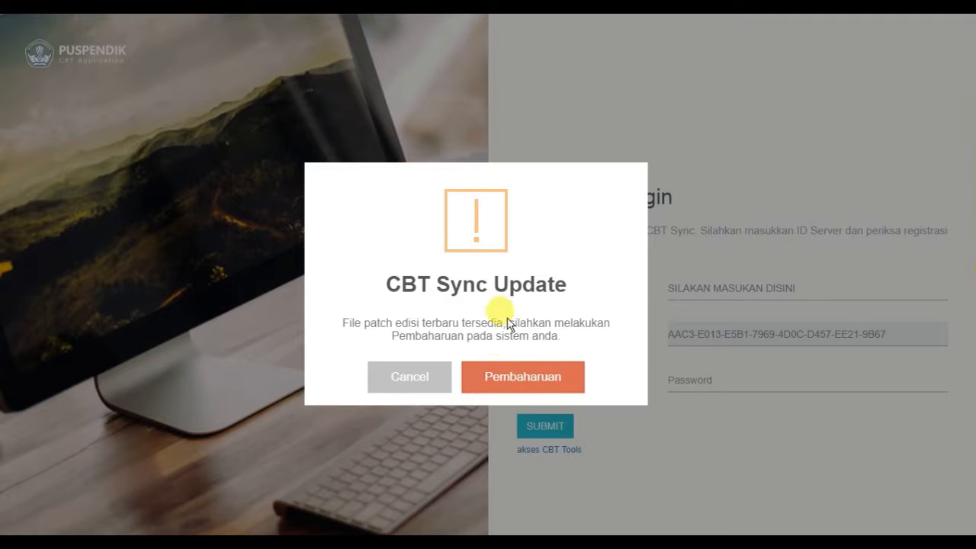
pyautogui.click(518, 385)
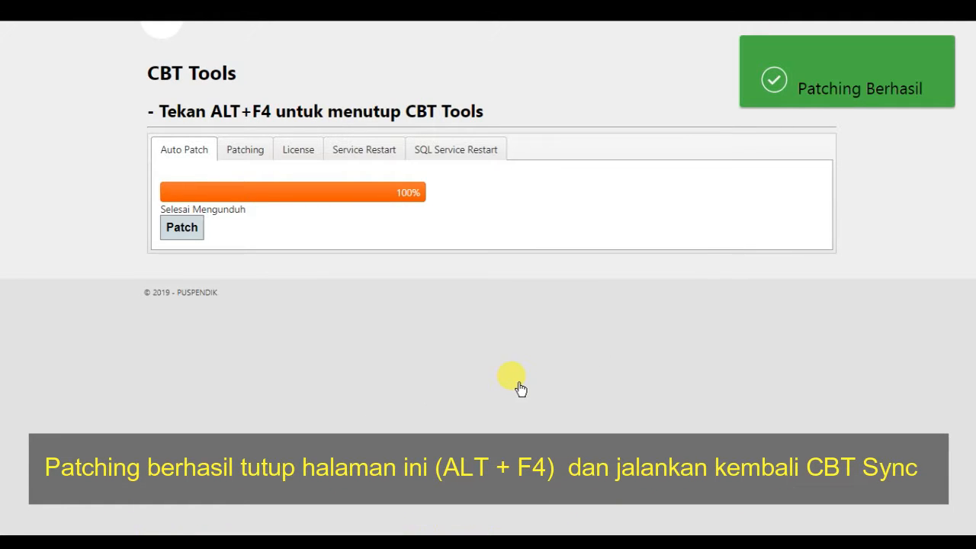
pyautogui.hotkey('alt', 'F4')
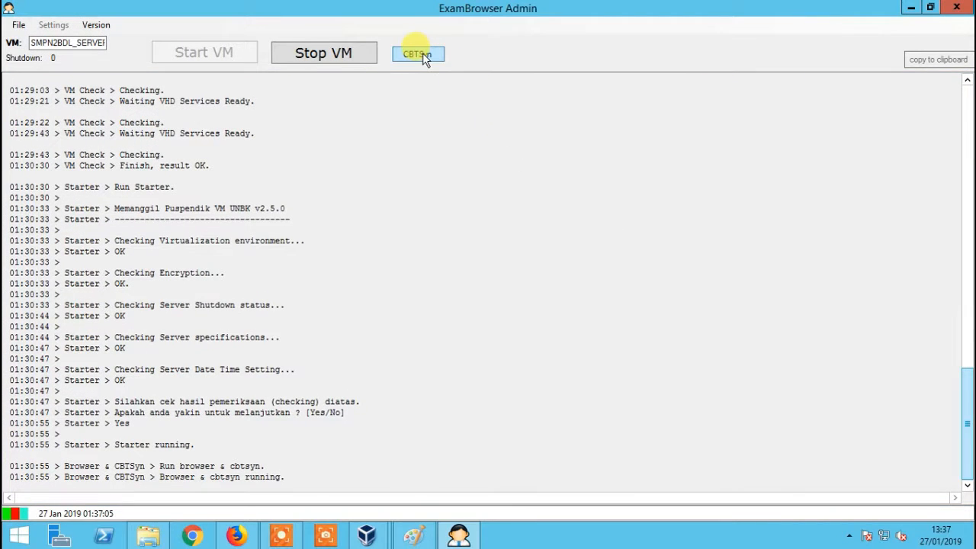
# Relaunch CBT Sync from ExamBrowser Admin and dismiss the data directory warning to reach the login page
pyautogui.click(423, 54)
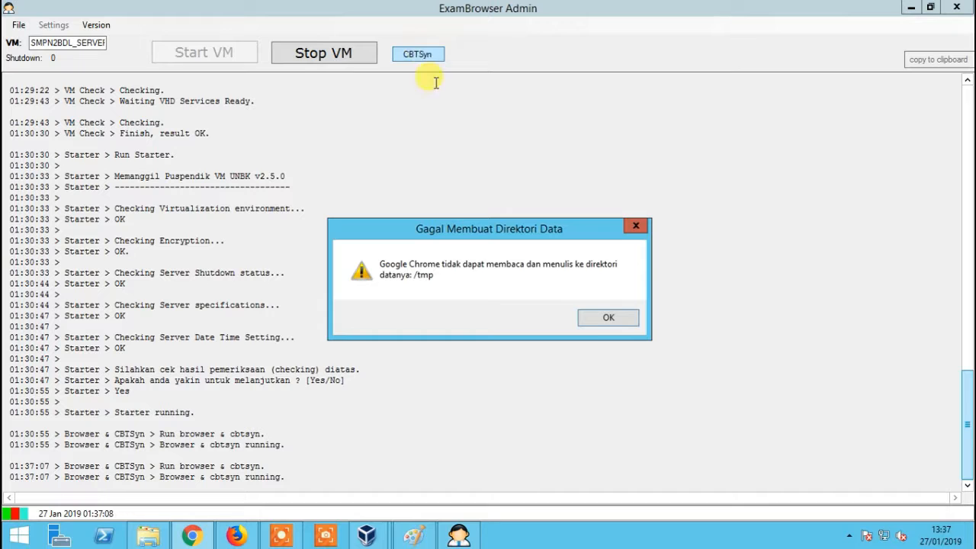
pyautogui.click(590, 317)
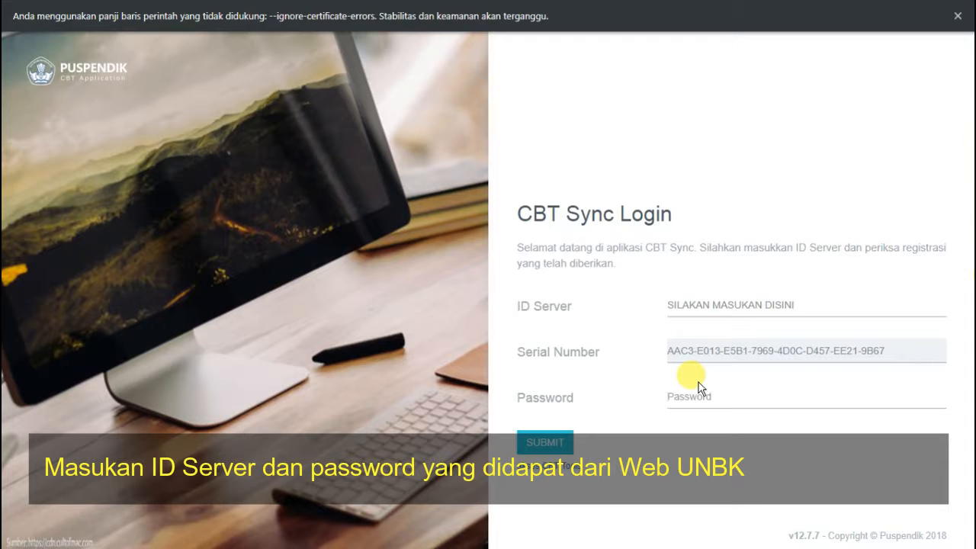
pyautogui.click(780, 382)
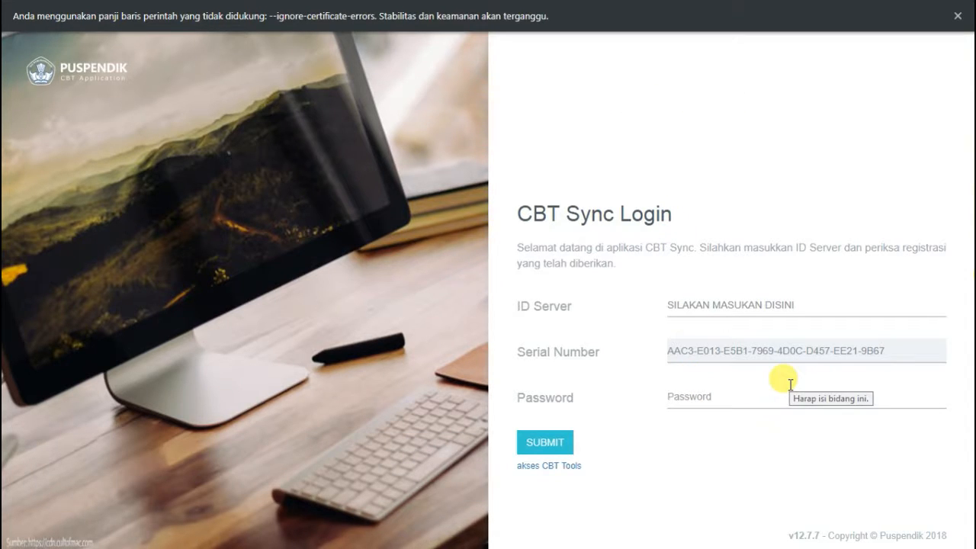
# Switch to Firefox and log in to the UNBK website with the school's username, account password and captcha code
pyautogui.hotkey('alt', 'Tab')
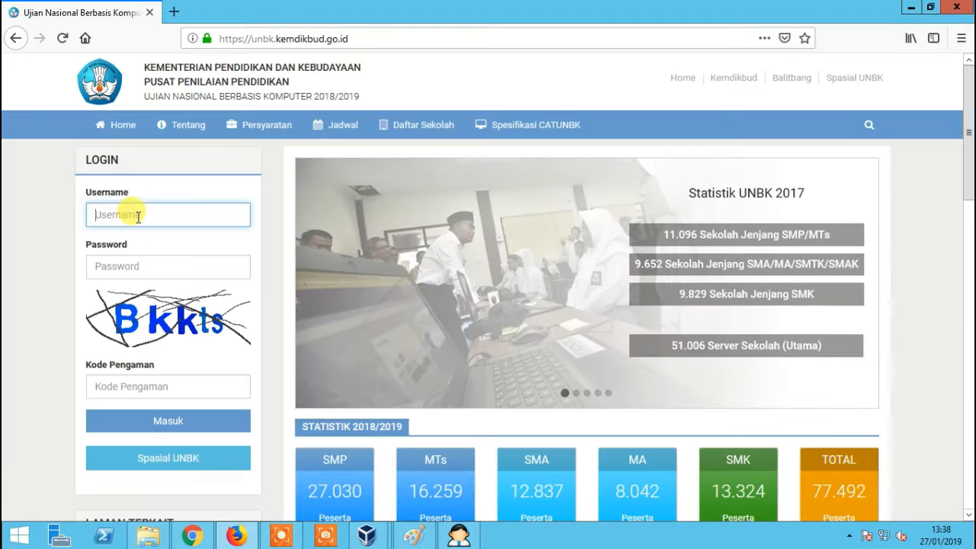
pyautogui.write('P12010059')
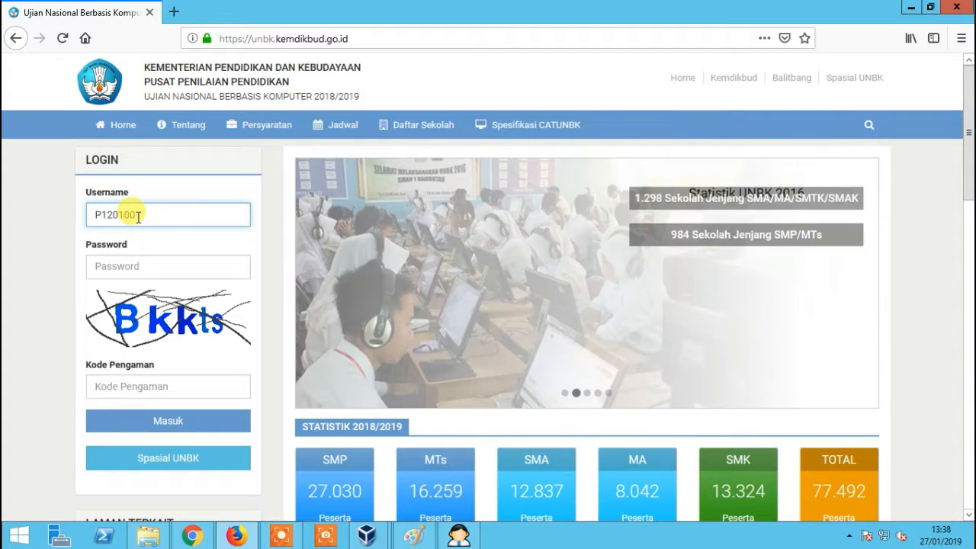
pyautogui.click(153, 267)
pyautogui.write('********')
pyautogui.press('Tab')
pyautogui.write('bkkts')
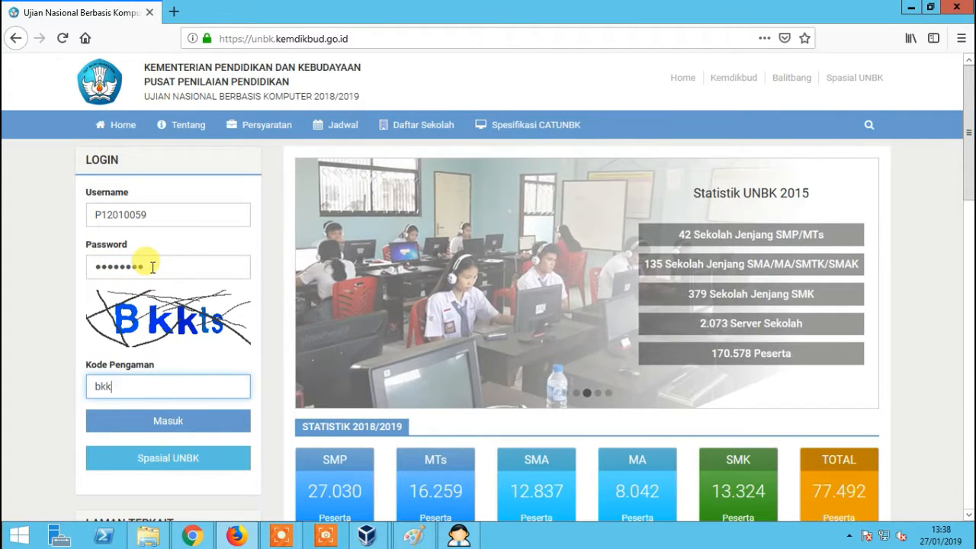
pyautogui.press('Return')
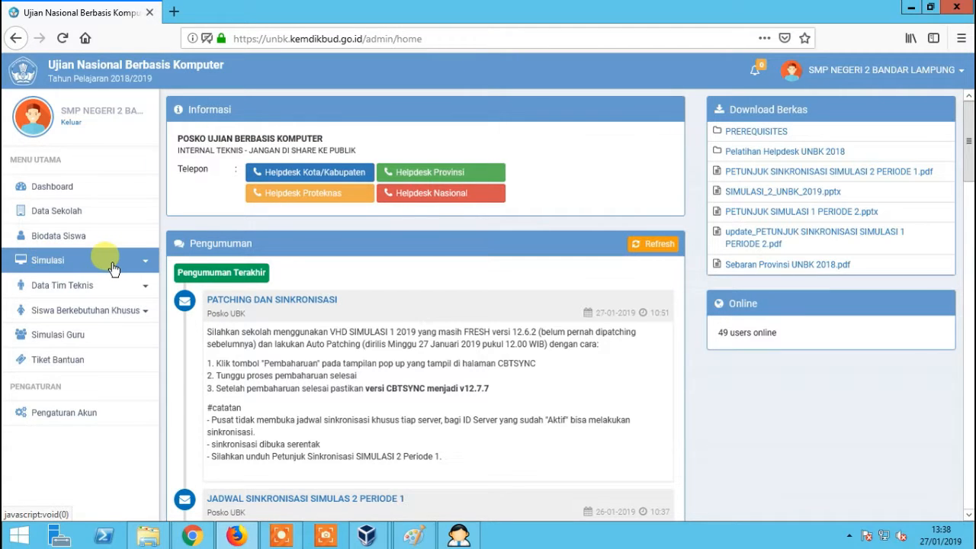
# Open the simulation's Server dan Client data and copy the server code of SMP NEGERI 2 BANDAR LAMPUNG - 1
pyautogui.click(112, 267)
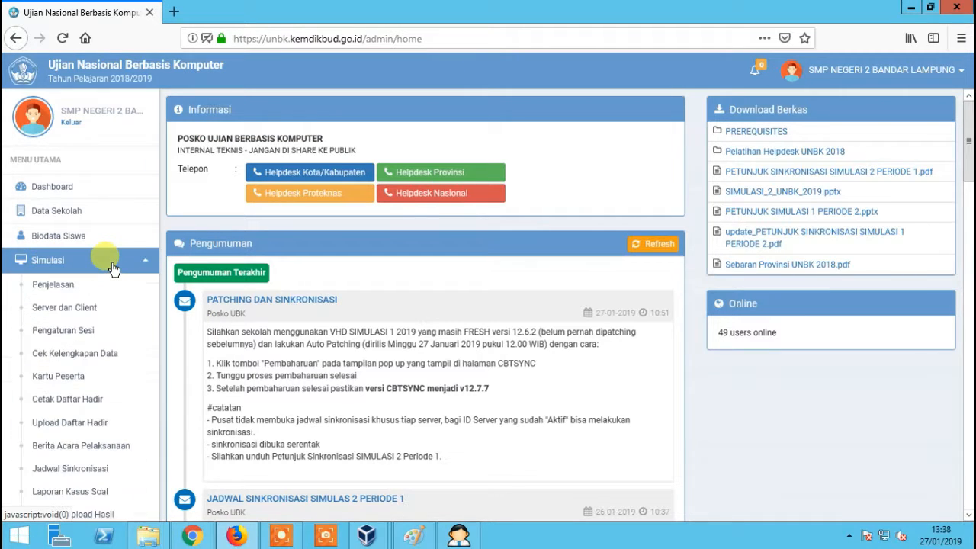
pyautogui.click(80, 307)
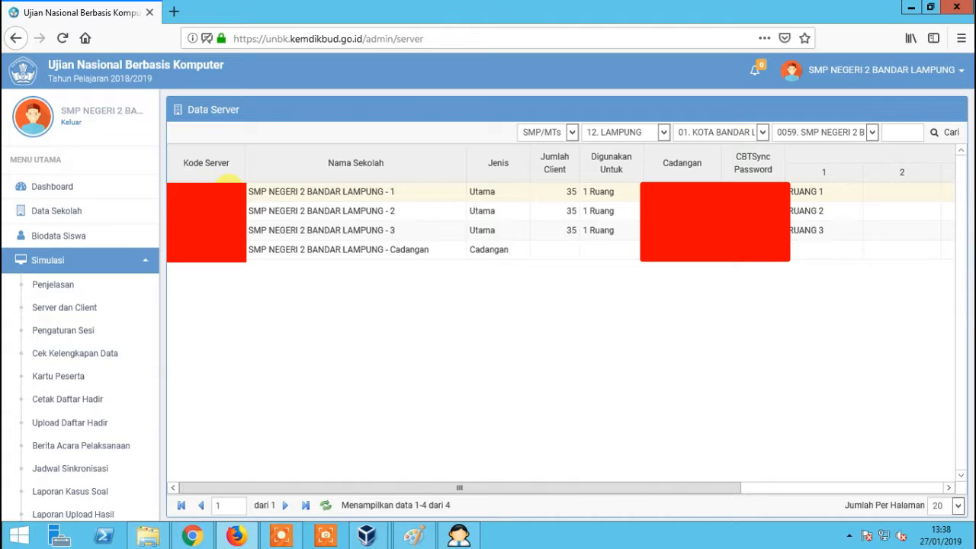
pyautogui.click(218, 182)
pyautogui.rightClick(224, 193)
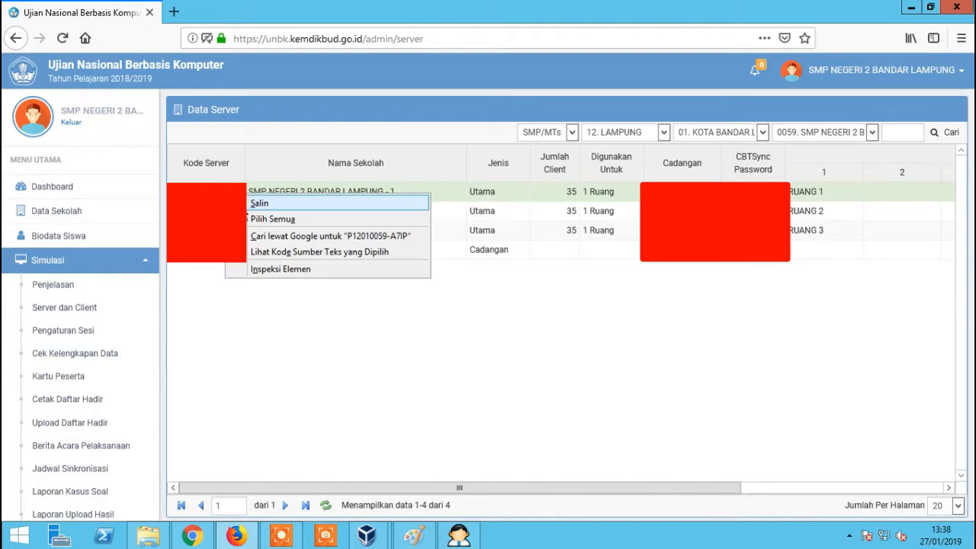
pyautogui.click(248, 207)
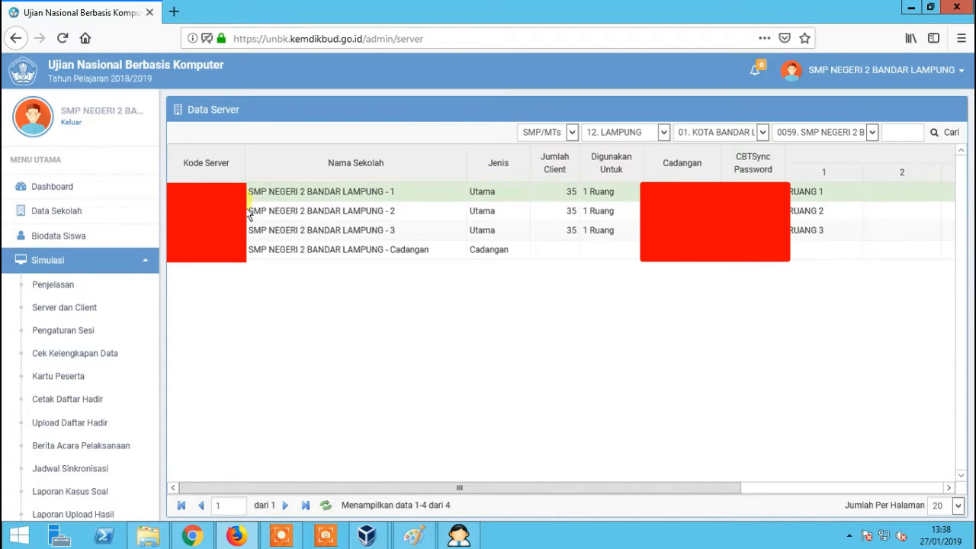
# Return to the CBT Sync login page, fill in the server ID and CBTSync password, and submit the login
pyautogui.press('alt')
pyautogui.press('alt')
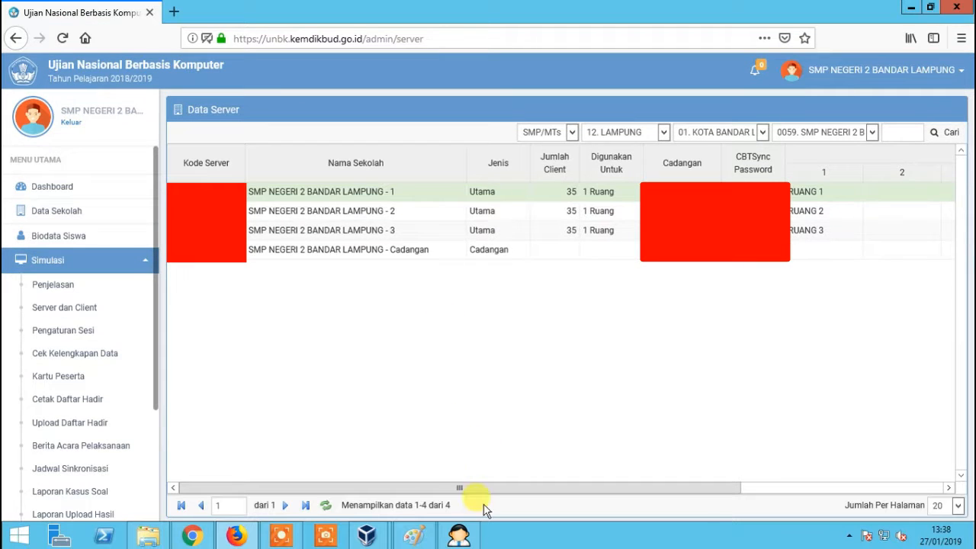
pyautogui.click(458, 535)
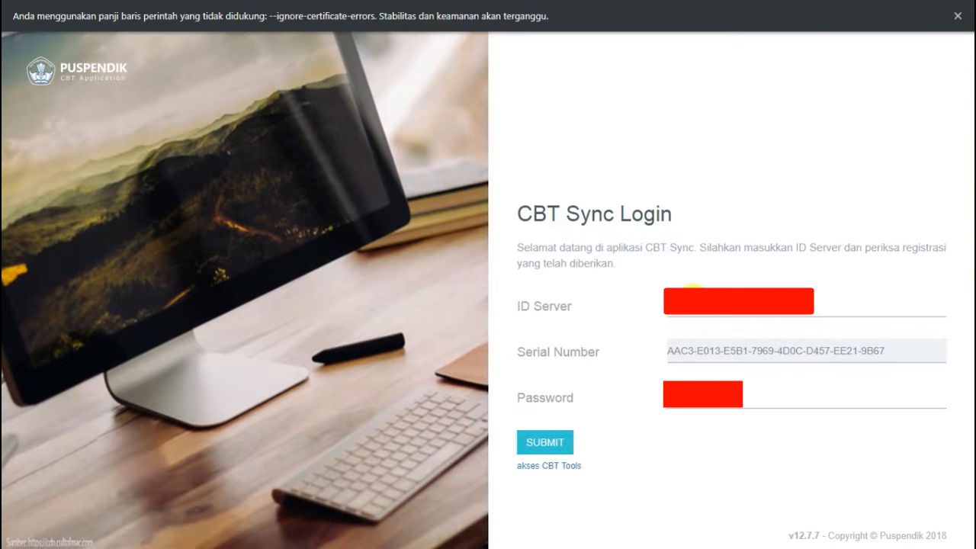
pyautogui.click(562, 445)
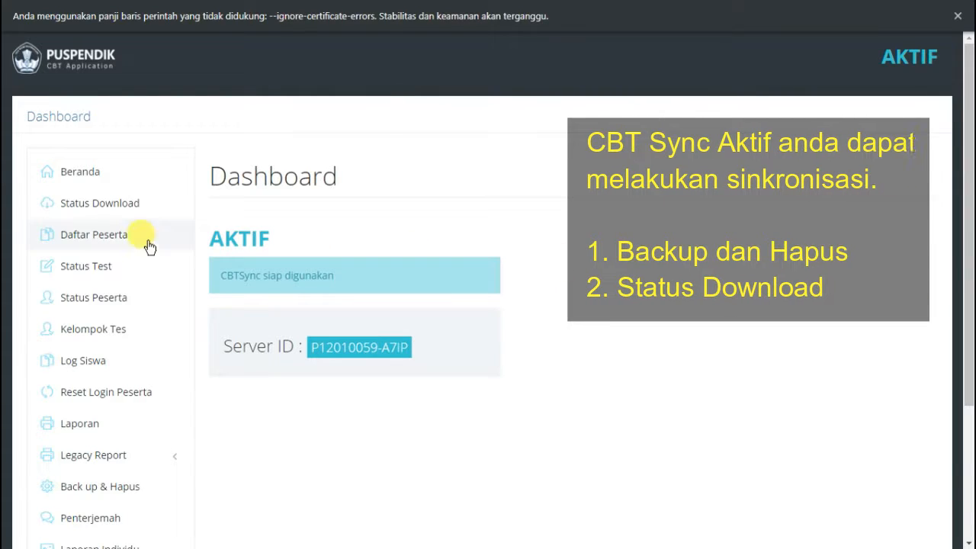
# Back up the server data on the Backup dan Hapus page and download the backup file
pyautogui.click(106, 491)
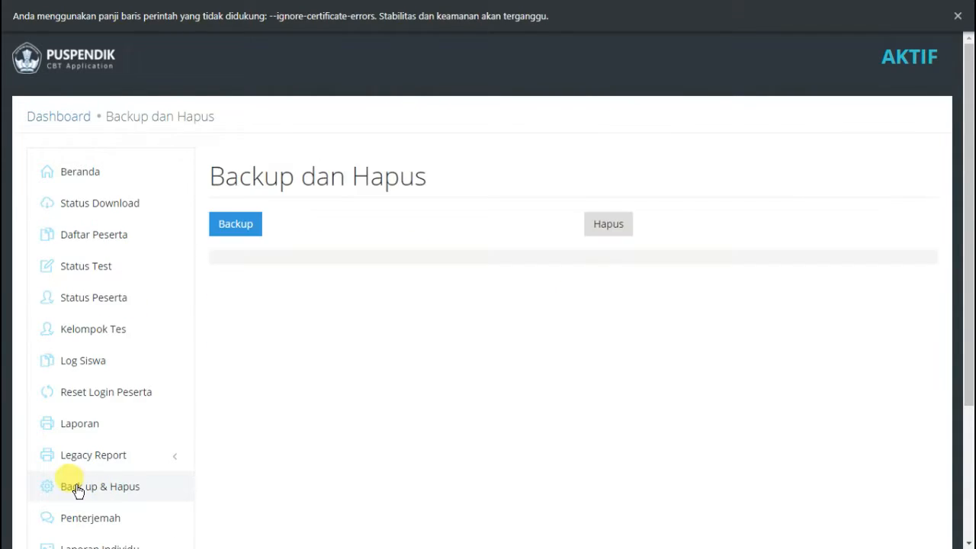
pyautogui.click(243, 226)
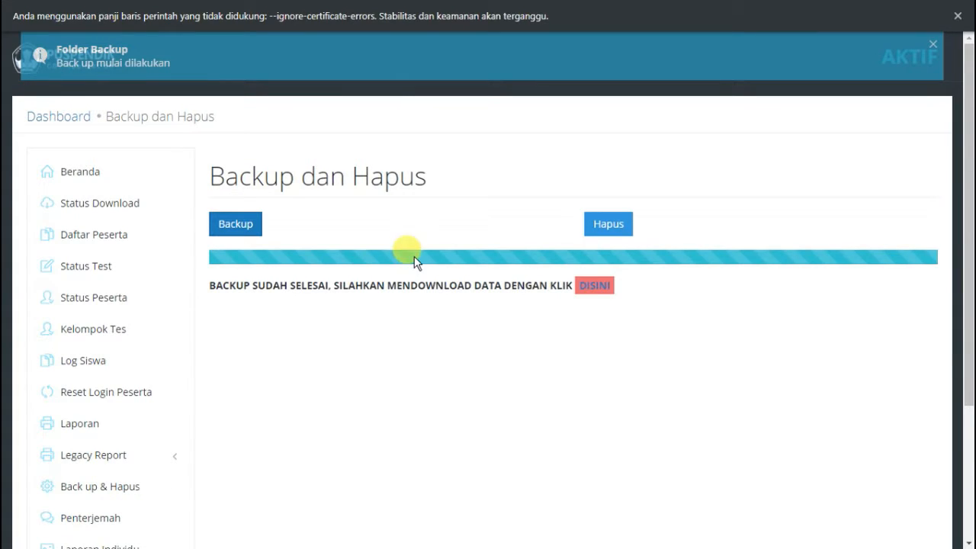
pyautogui.click(593, 286)
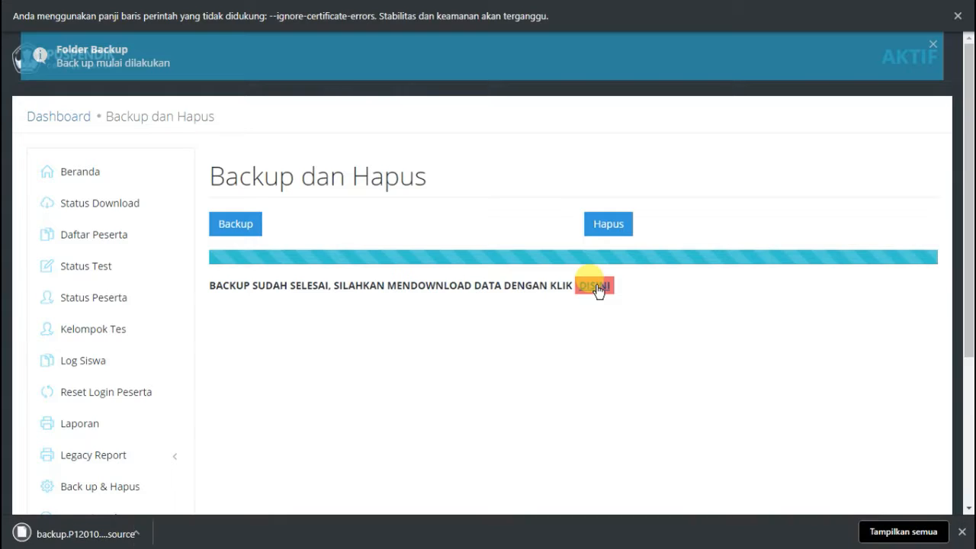
# Delete all existing data from the server, ticking the deletion confirmation and accepting it
pyautogui.click(609, 225)
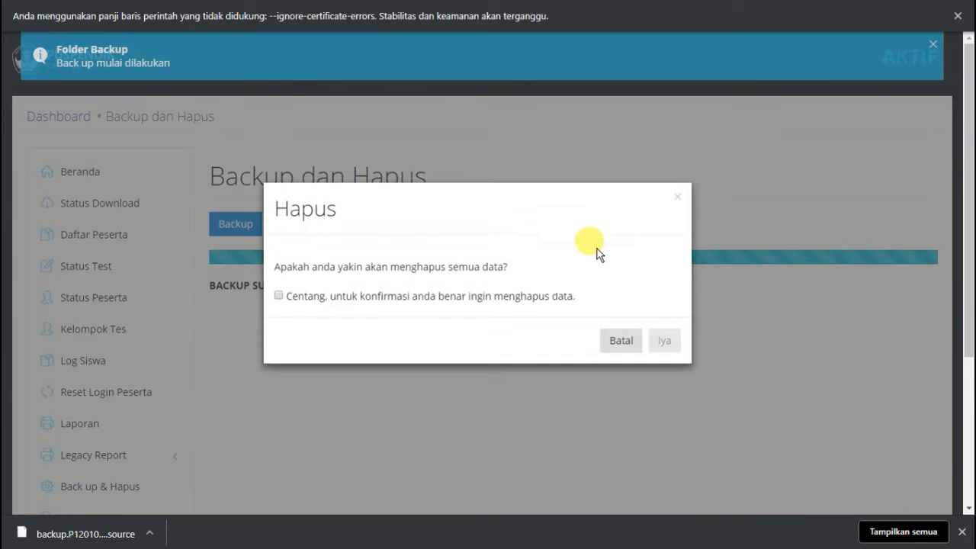
pyautogui.click(280, 294)
pyautogui.click(667, 342)
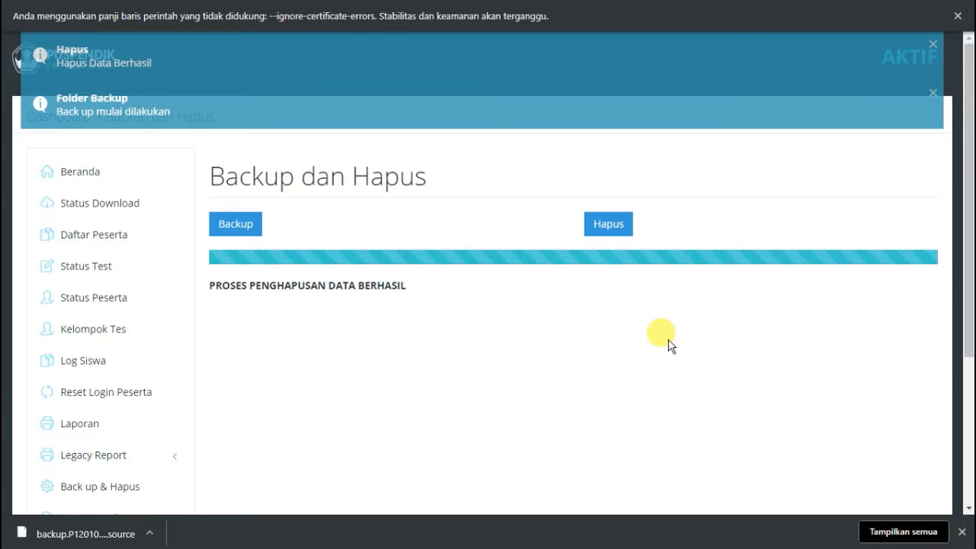
# Refresh the sync status on the Status Download page, review the data counts, and close the report
pyautogui.click(88, 203)
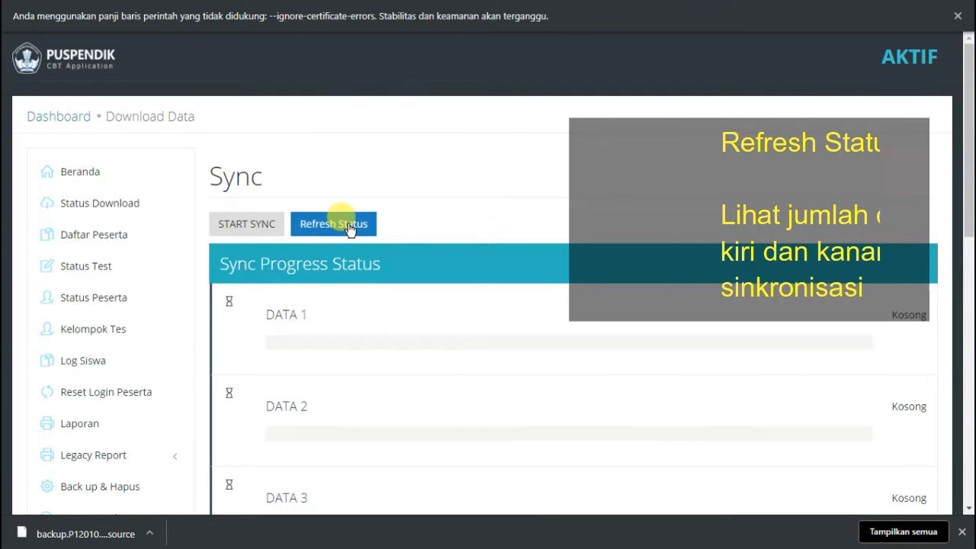
pyautogui.click(343, 222)
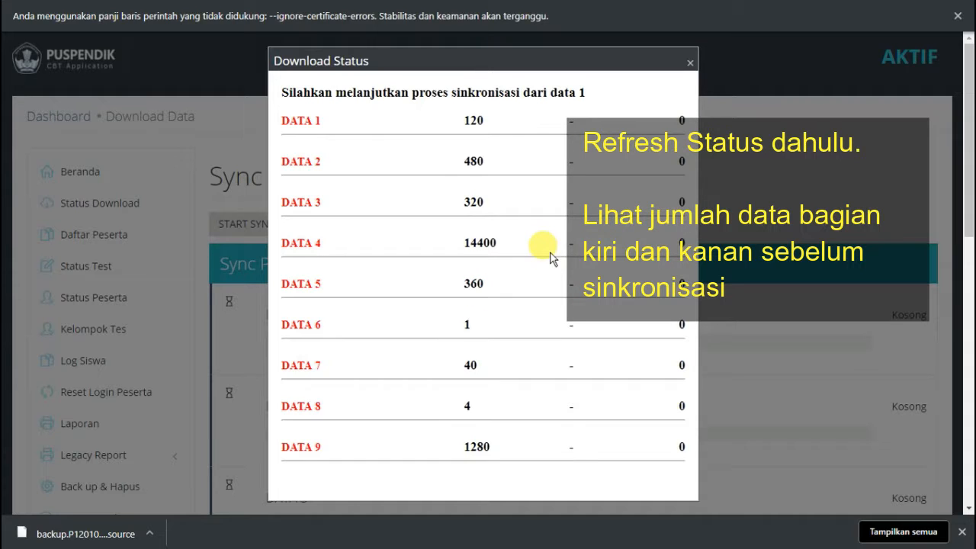
pyautogui.click(687, 62)
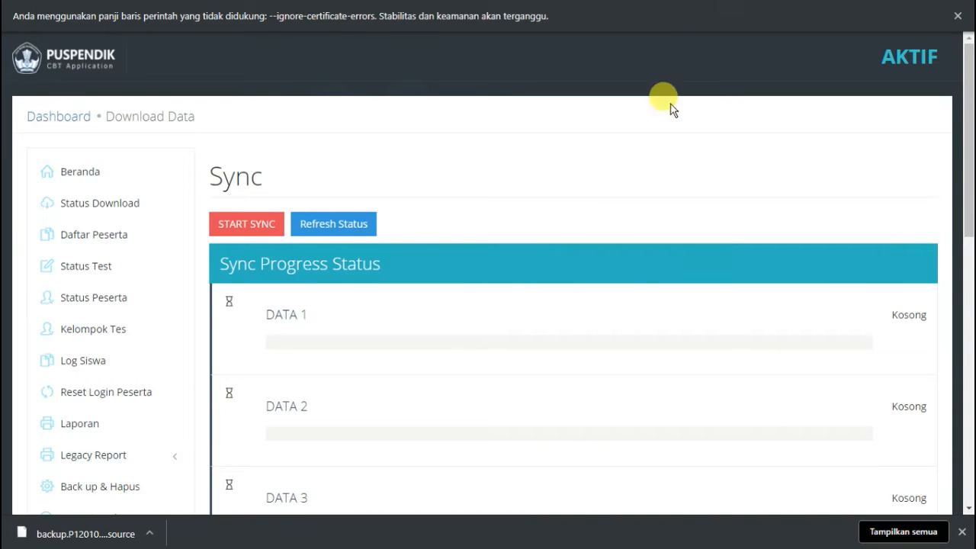
# Start the data synchronization, close the completion report, and refresh the status to check the downloaded data
pyautogui.click(250, 222)
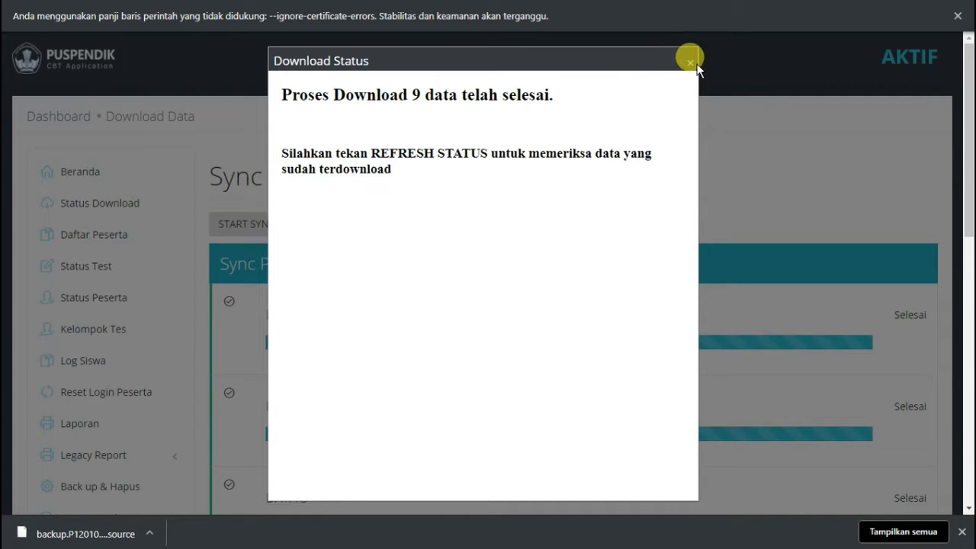
pyautogui.click(690, 62)
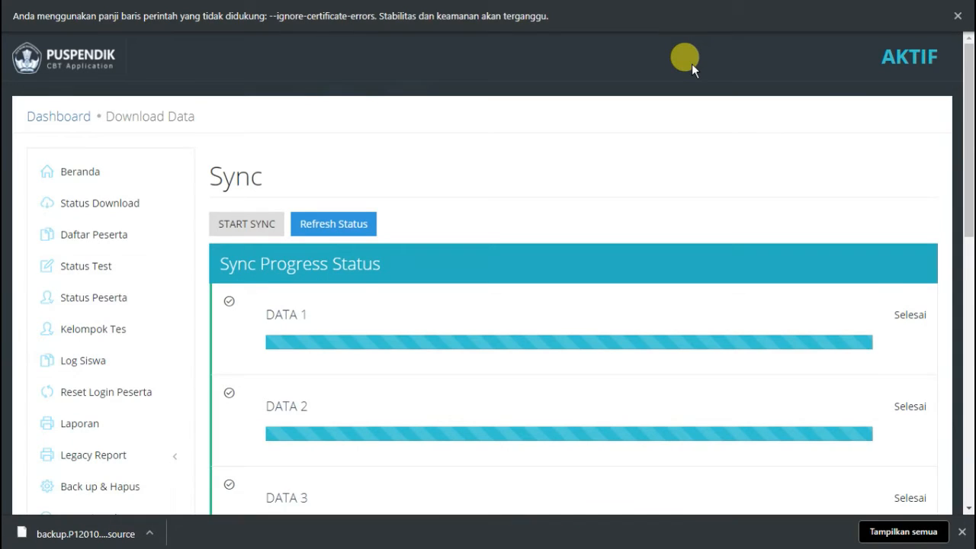
pyautogui.click(360, 226)
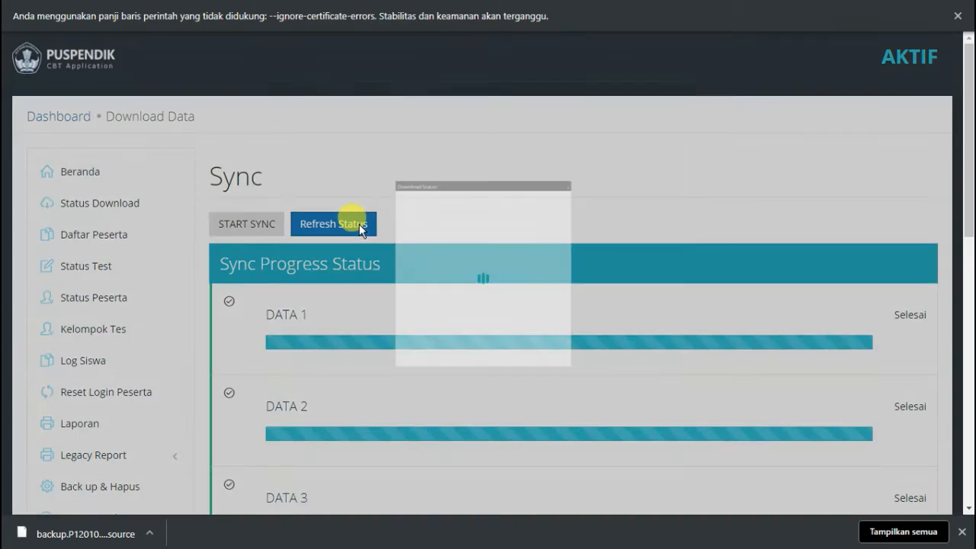